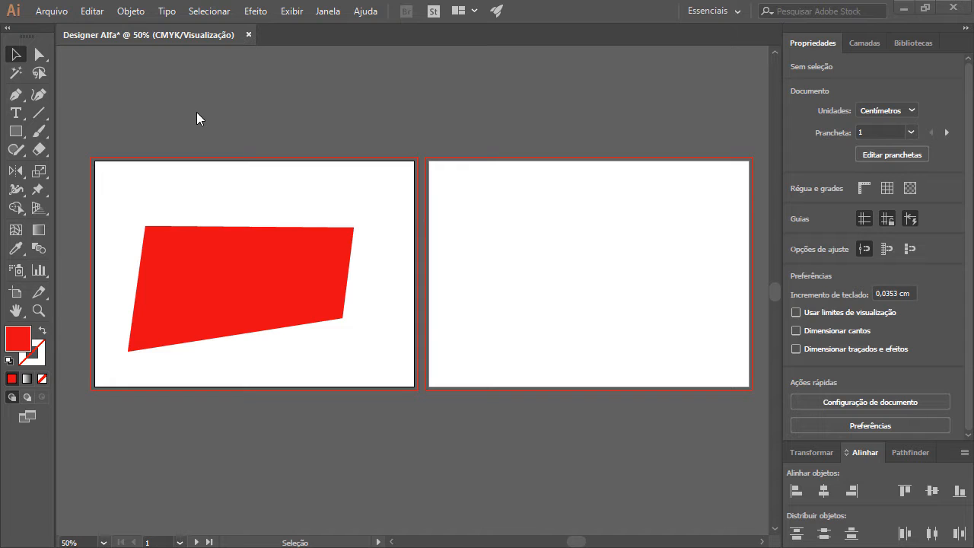
# Step: Reposition the red shape around the centre of the first artboard using the smart guides
pyautogui.click(292, 11)
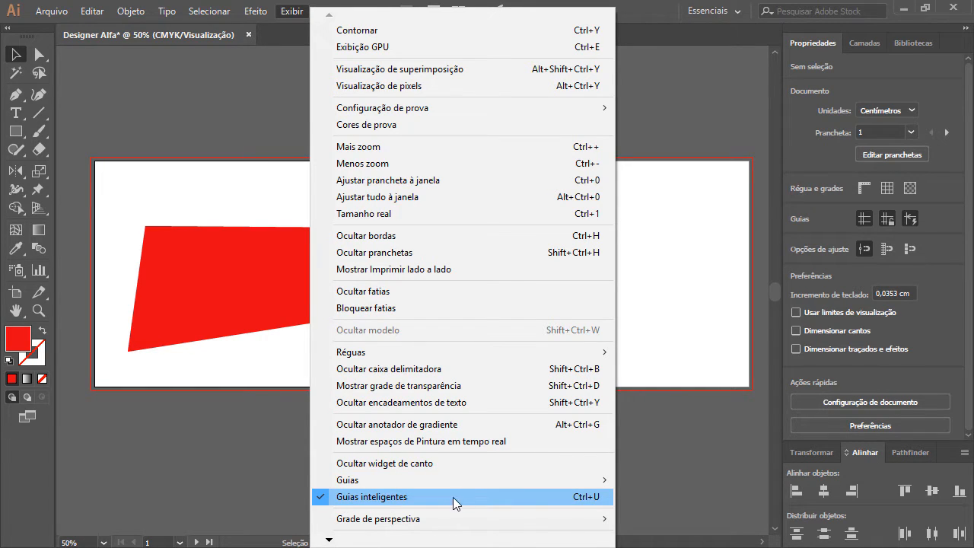
pyautogui.click(586, 498)
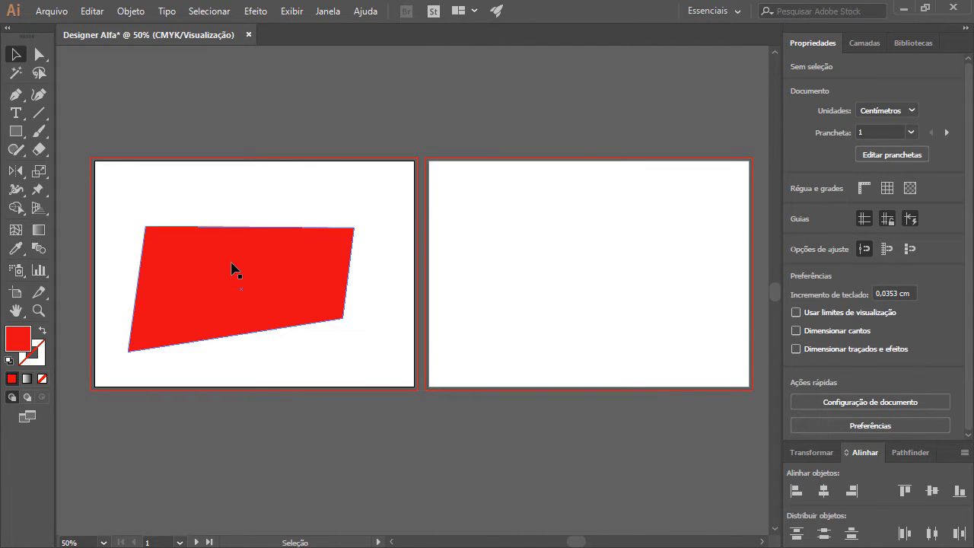
pyautogui.click(270, 273)
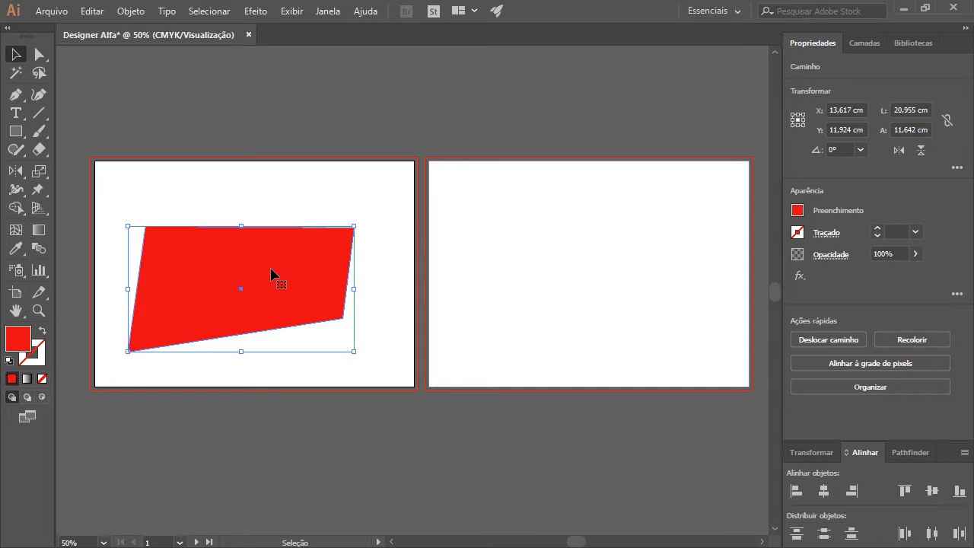
pyautogui.moveTo(272, 274)
pyautogui.mouseDown()
pyautogui.moveTo(296, 248)
pyautogui.moveTo(284, 237)
pyautogui.moveTo(278, 252)
pyautogui.moveTo(283, 261)
pyautogui.moveTo(314, 173)
pyautogui.moveTo(432, 156)
pyautogui.moveTo(445, 146)
pyautogui.moveTo(266, 213)
pyautogui.moveTo(264, 246)
pyautogui.moveTo(278, 269)
pyautogui.moveTo(274, 261)
pyautogui.moveTo(283, 261)
pyautogui.mouseUp()
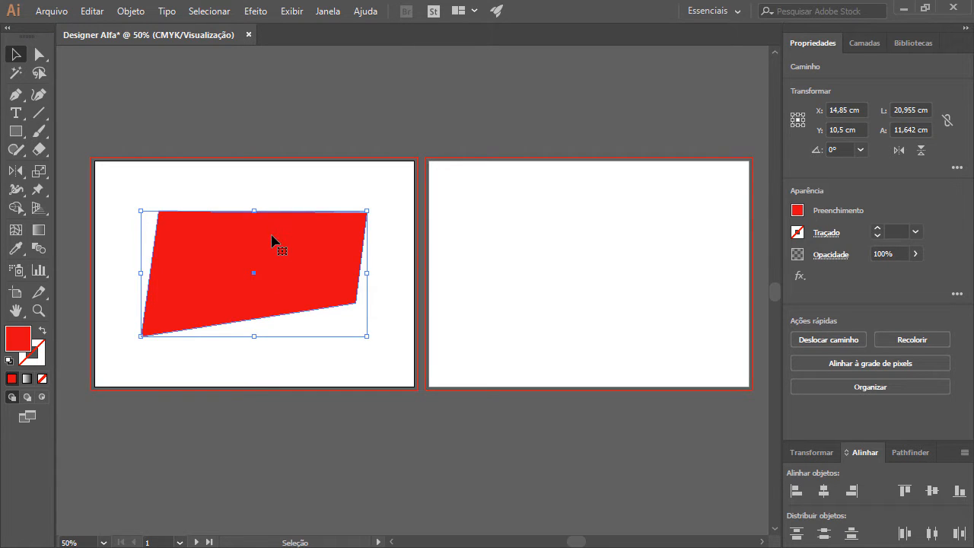
pyautogui.moveTo(274, 241)
pyautogui.mouseDown()
pyautogui.moveTo(277, 272)
pyautogui.moveTo(383, 309)
pyautogui.moveTo(431, 351)
pyautogui.moveTo(279, 254)
pyautogui.mouseUp()
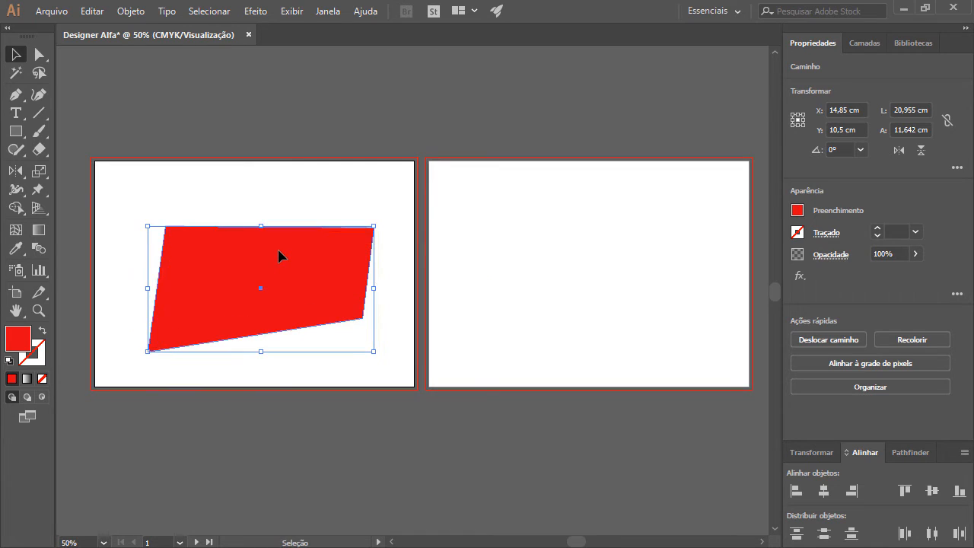
# Step: Delete the red shape and draw a 14.85 × 10.5 cm rectangle from the first artboard's upper-left corner to its centre
pyautogui.press('Delete')
pyautogui.click(14, 133)
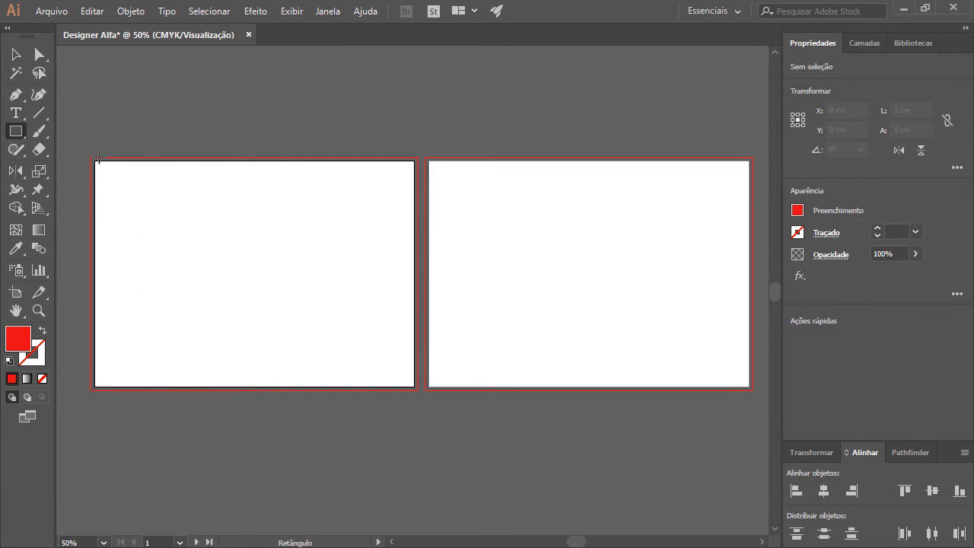
pyautogui.moveTo(94, 160); pyautogui.dragTo(253, 274)
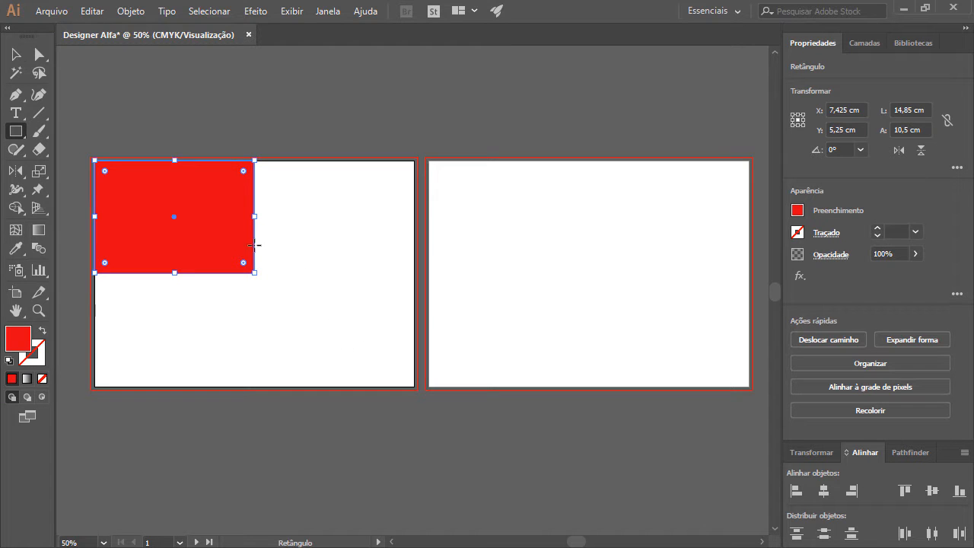
# Step: Replace the rectangle with a 14.85 × 10.5 cm one drawn from the first artboard's centre to its lower-right corner
pyautogui.press('v')
pyautogui.moveTo(231, 236); pyautogui.dragTo(112, 160)
pyautogui.press('Delete')
pyautogui.press('m')
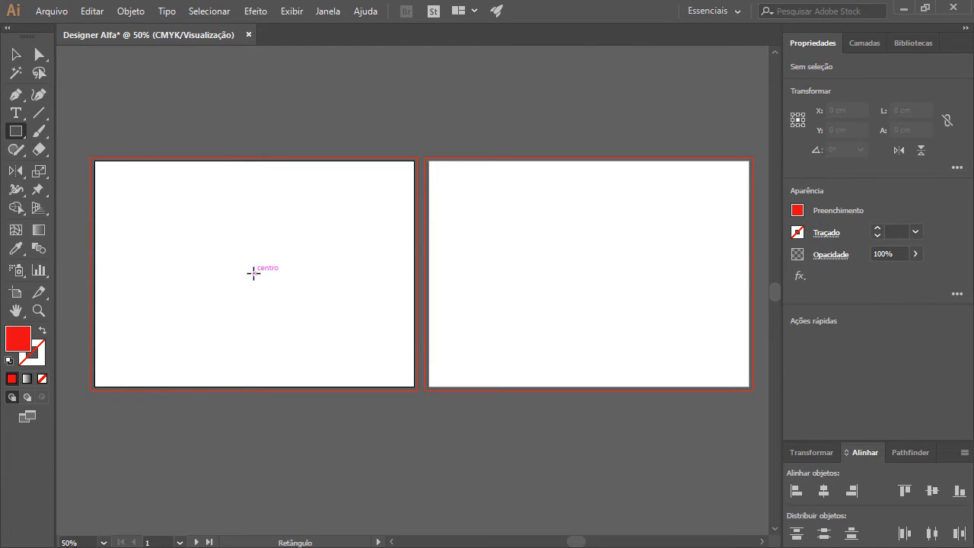
pyautogui.moveTo(254, 273); pyautogui.dragTo(416, 388)
pyautogui.press('v')
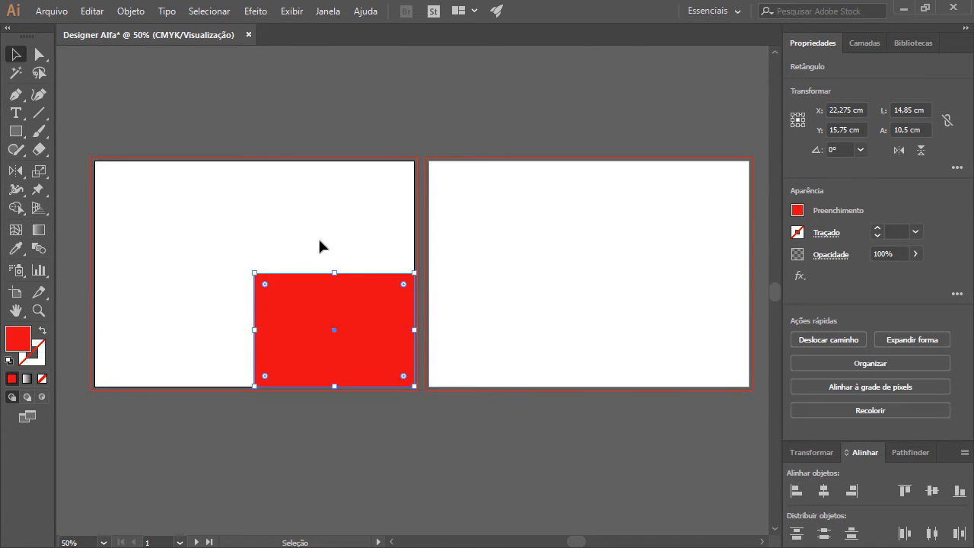
pyautogui.click(305, 232)
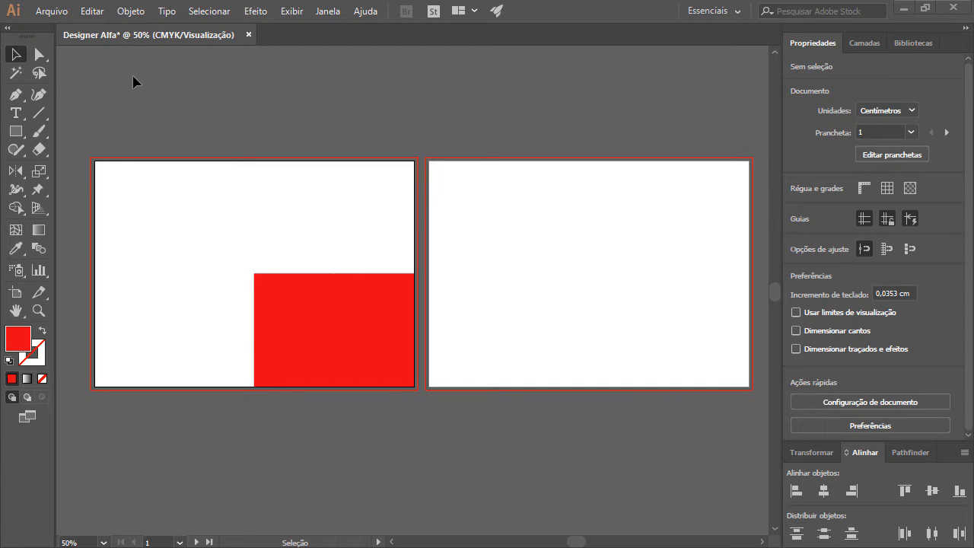
# Step: Open the smart guides preferences (Guias inteligentes) and look through the available guide colours
pyautogui.click(92, 12)
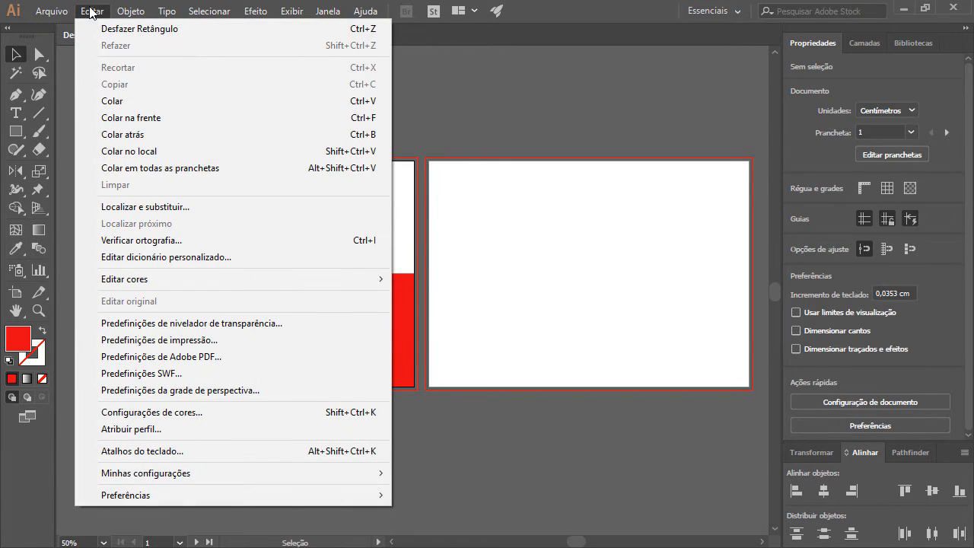
pyautogui.moveTo(183, 500)
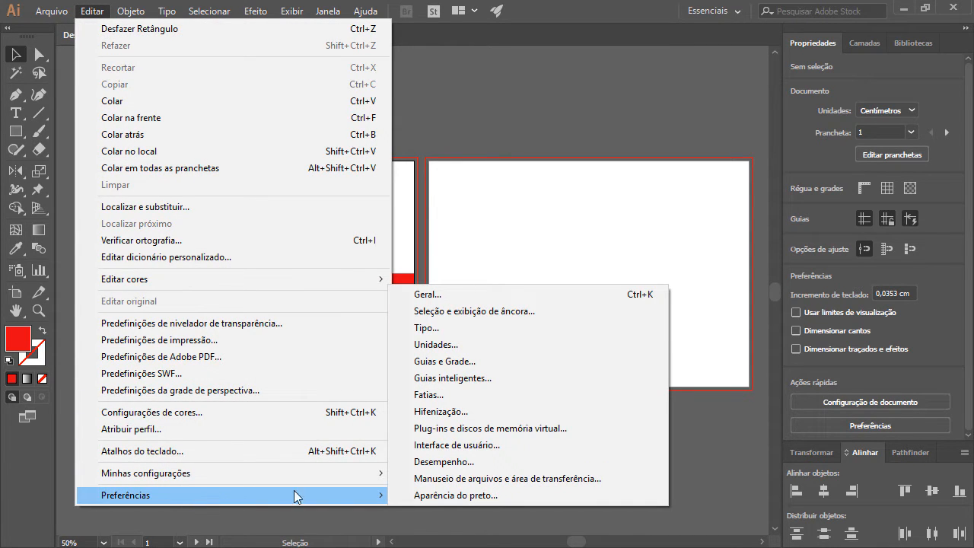
pyautogui.click(495, 378)
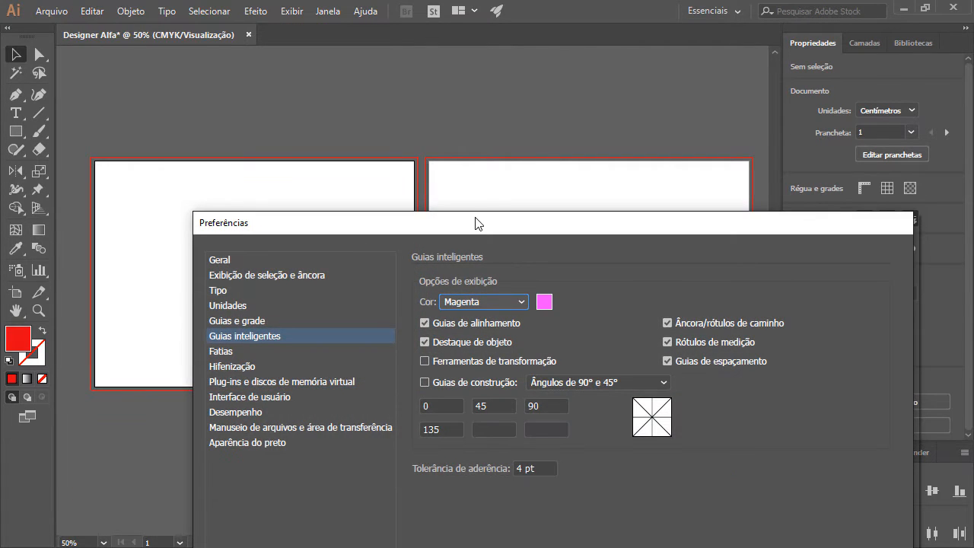
pyautogui.moveTo(472, 227); pyautogui.dragTo(383, 48)
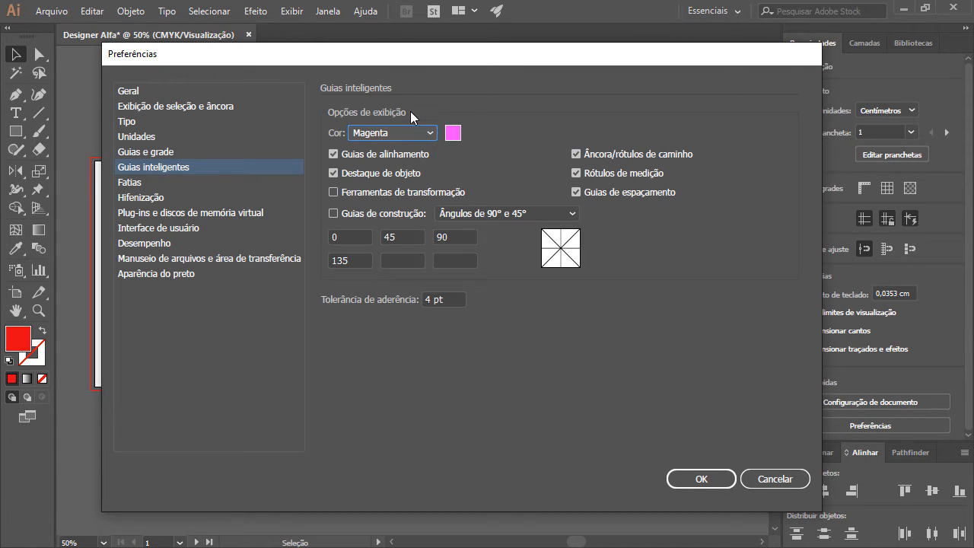
pyautogui.click(422, 133)
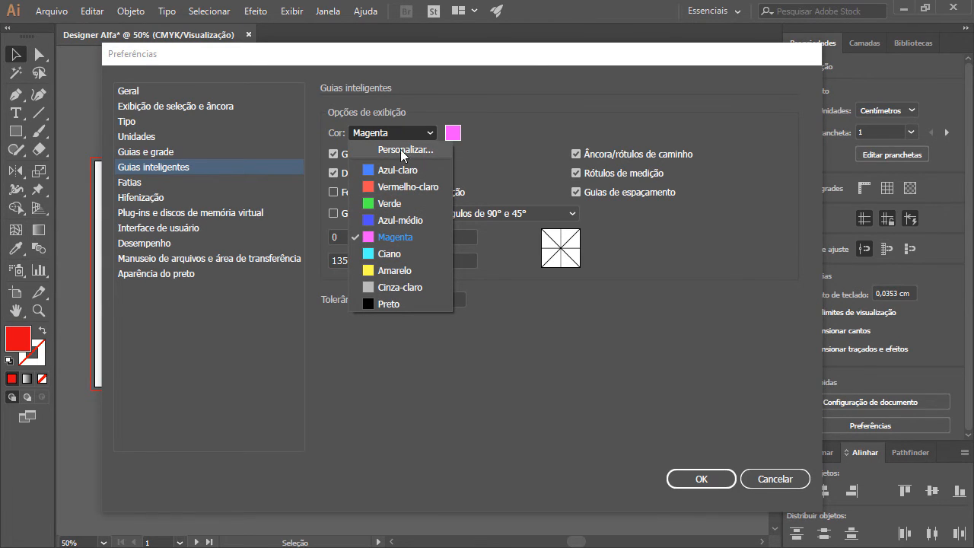
pyautogui.click(506, 139)
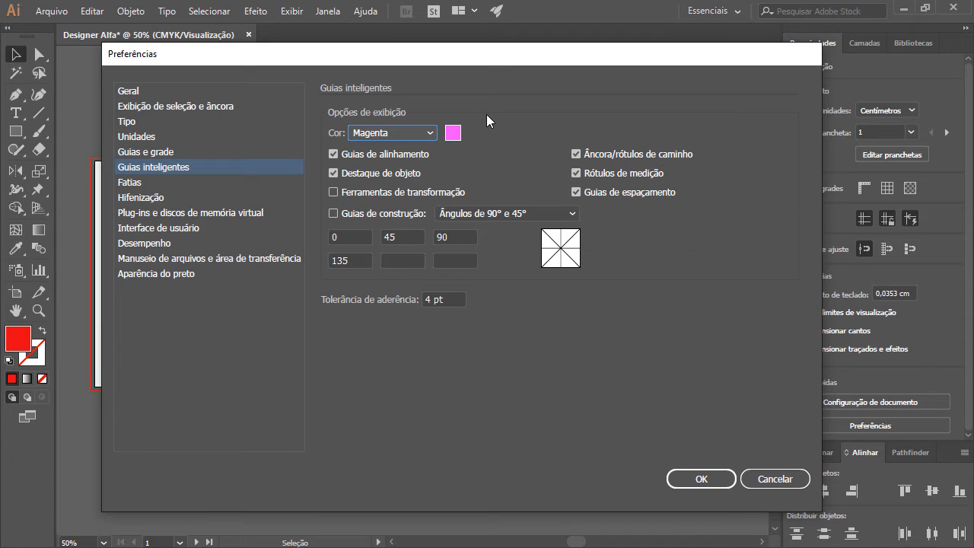
# Step: Try a keyboard increment of 1 in the Geral preferences and undo the entry
pyautogui.click(202, 92)
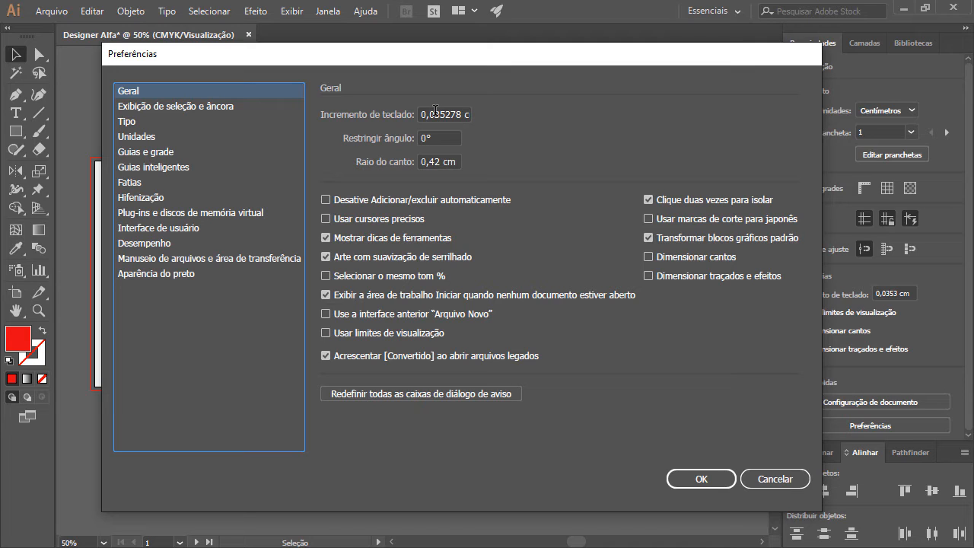
pyautogui.moveTo(435, 112); pyautogui.dragTo(398, 114)
pyautogui.click(461, 114)
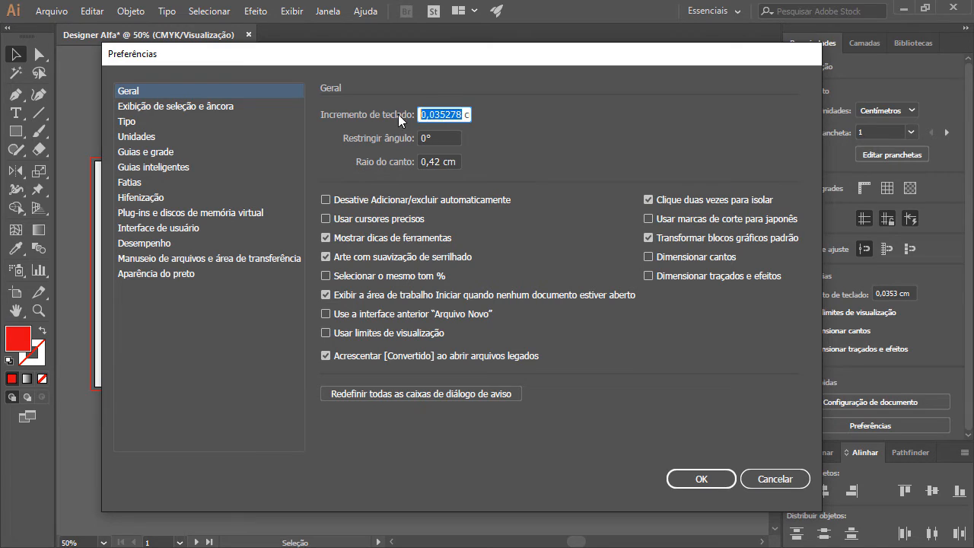
pyautogui.write('1')
pyautogui.hotkey('ctrl', 'z')
# Step: In the selection and anchor display preferences, choose the third, largest display style for both anchors and handles
pyautogui.click(191, 105)
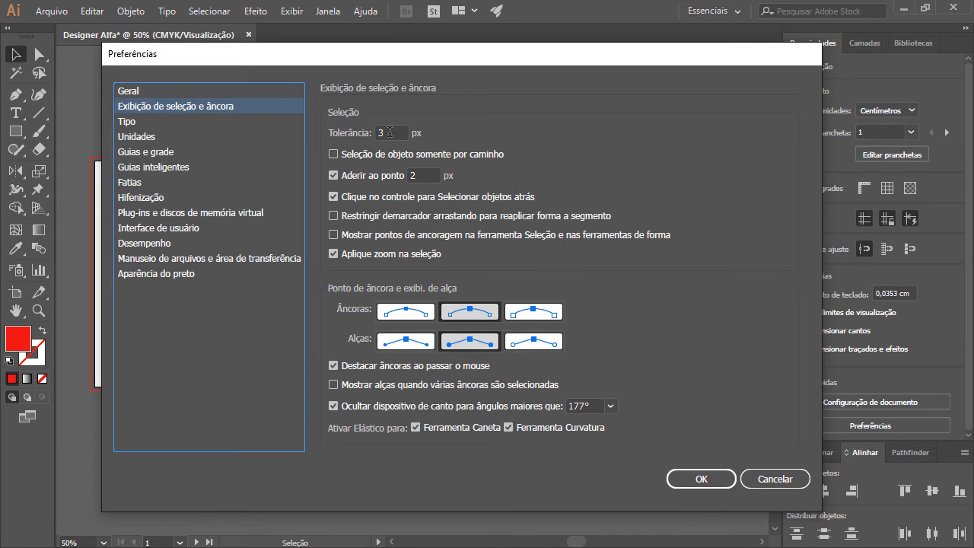
pyautogui.moveTo(391, 133); pyautogui.dragTo(371, 131)
pyautogui.click(395, 129)
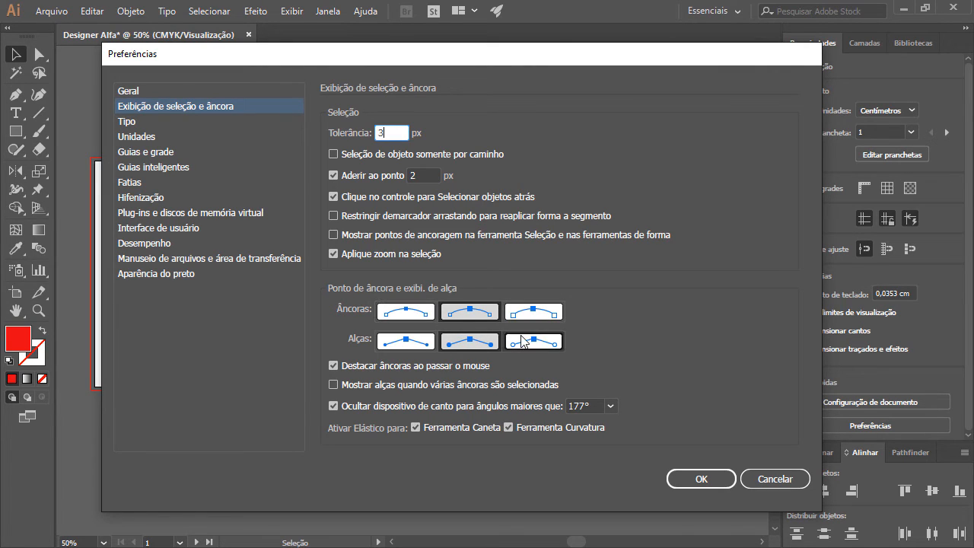
pyautogui.click(534, 312)
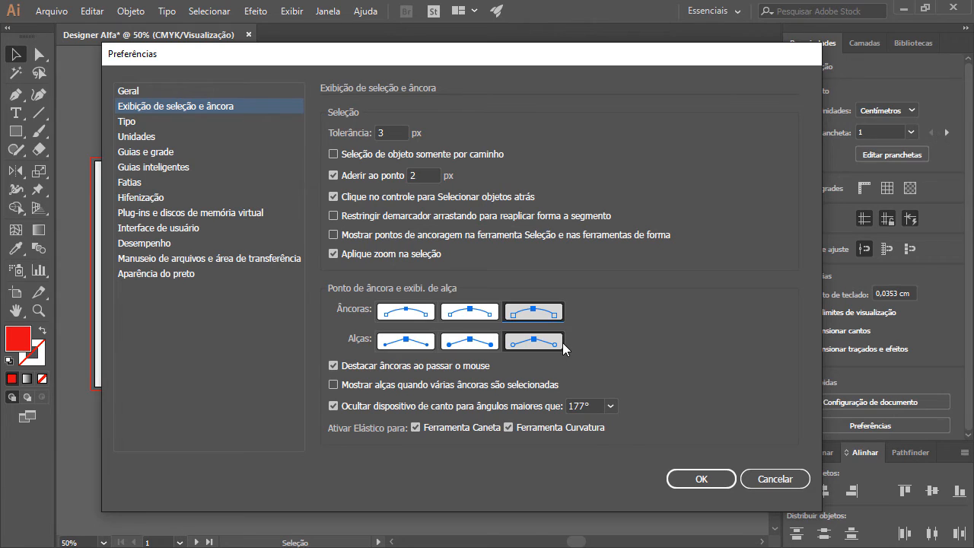
# Step: Review the type (Tipo) and units (Unidades) preferences
pyautogui.click(157, 121)
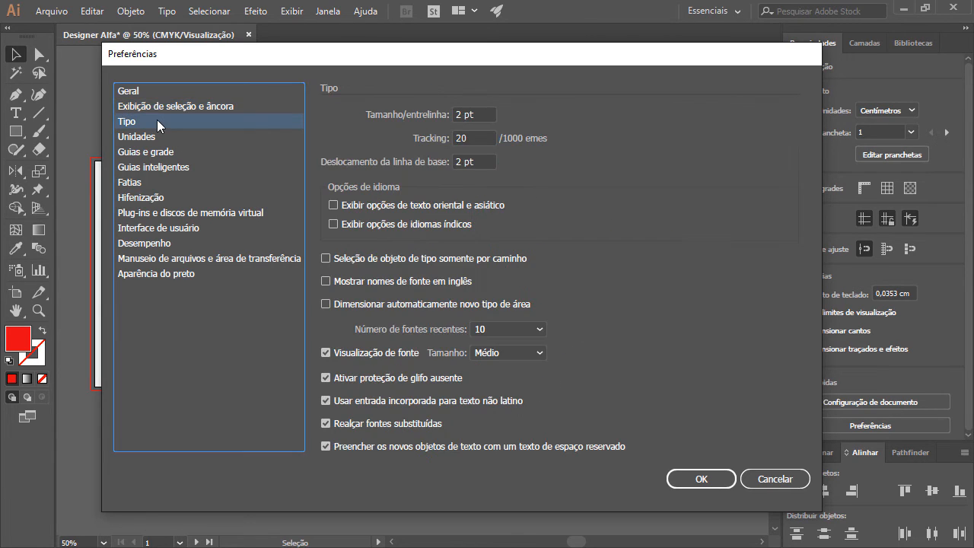
pyautogui.press('Tab')
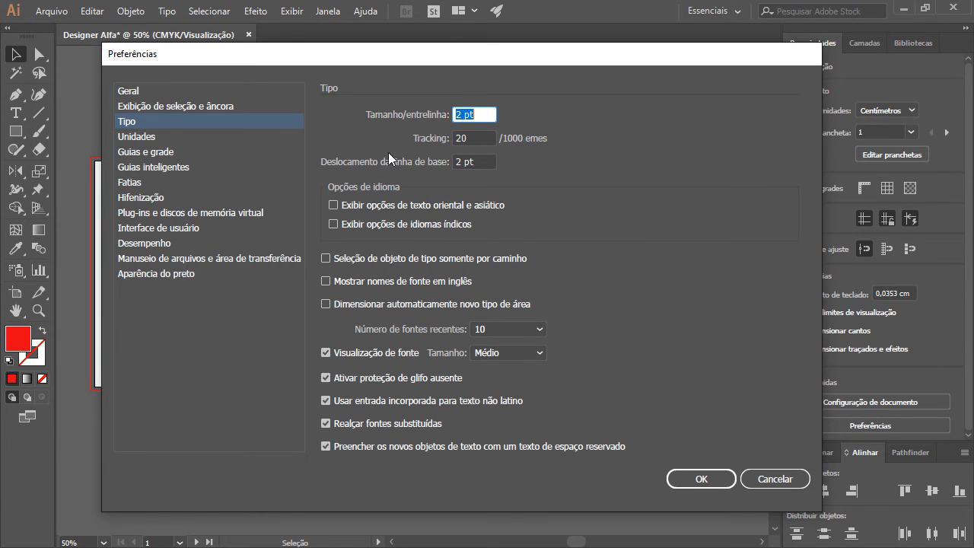
pyautogui.click(253, 137)
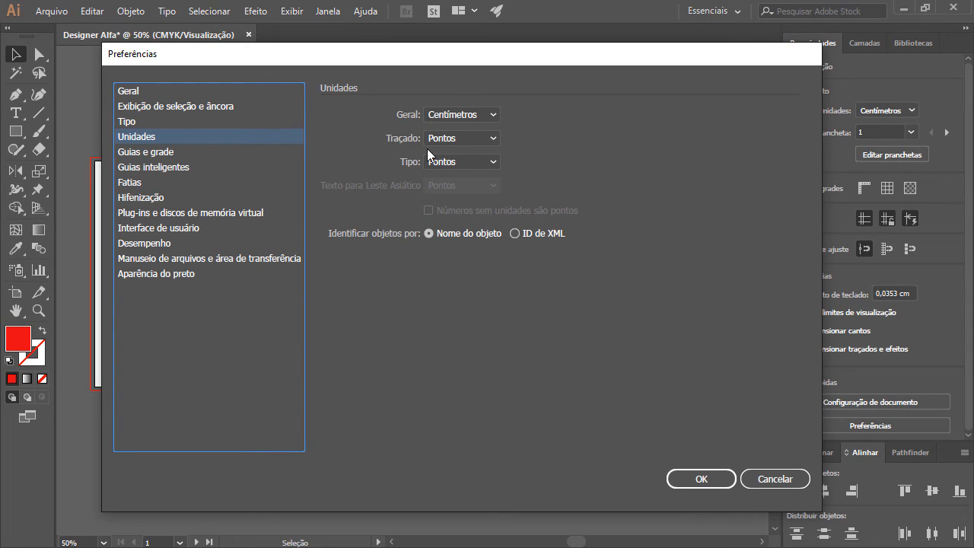
# Step: In the Guias e grade preferences, try the Pontos guide style and return it to Linhas
pyautogui.click(216, 152)
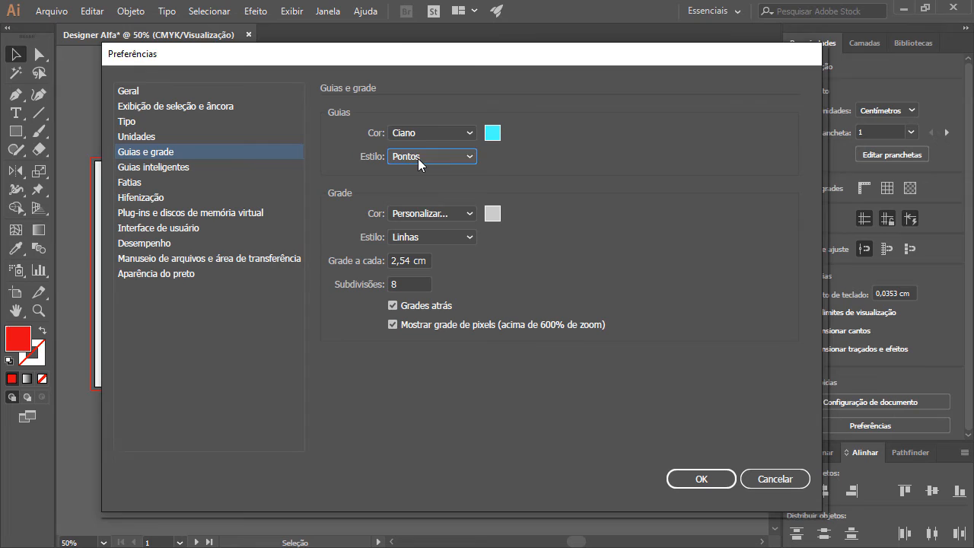
pyautogui.click(418, 158)
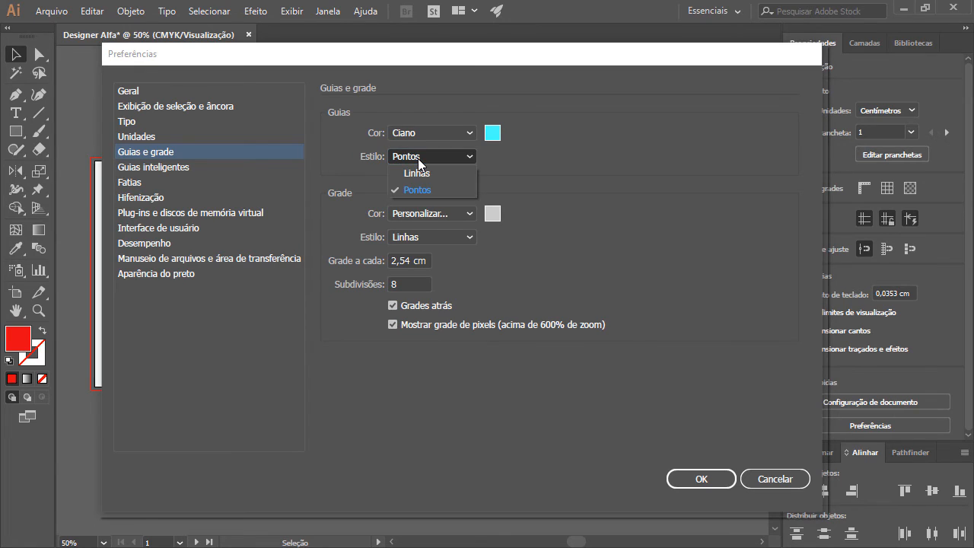
pyautogui.click(418, 158)
pyautogui.click(416, 157)
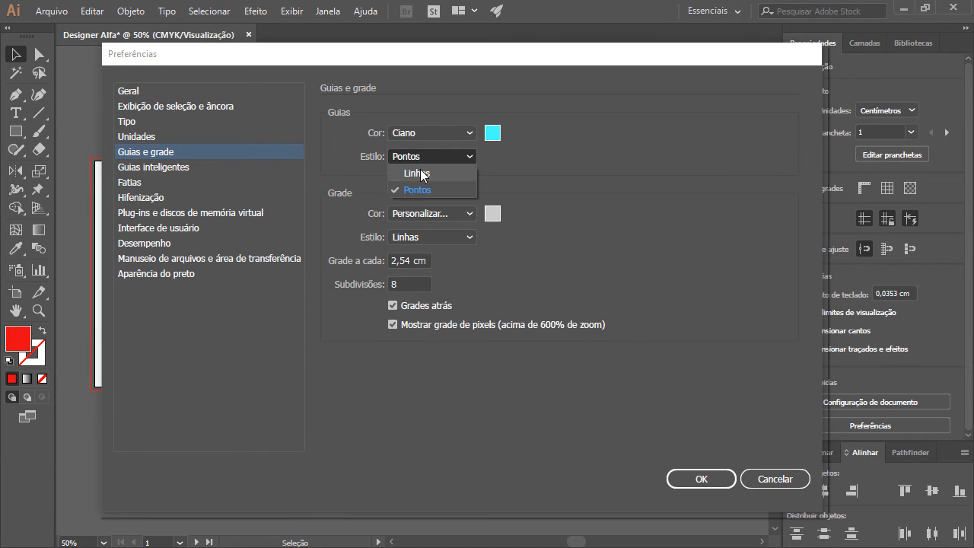
pyautogui.click(440, 171)
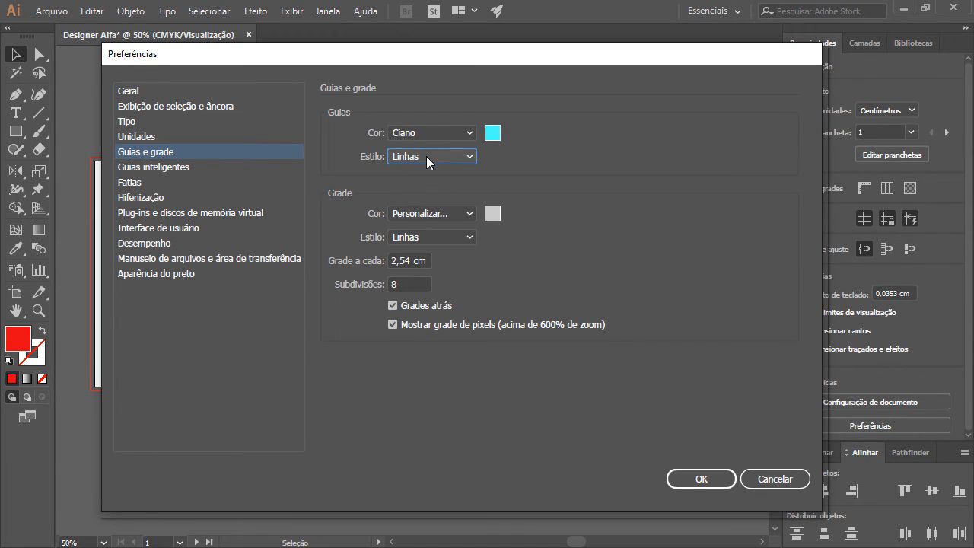
# Step: Review the Fatias and Hifenização preferences, keeping Português: Brasil as the default hyphenation language
pyautogui.click(171, 182)
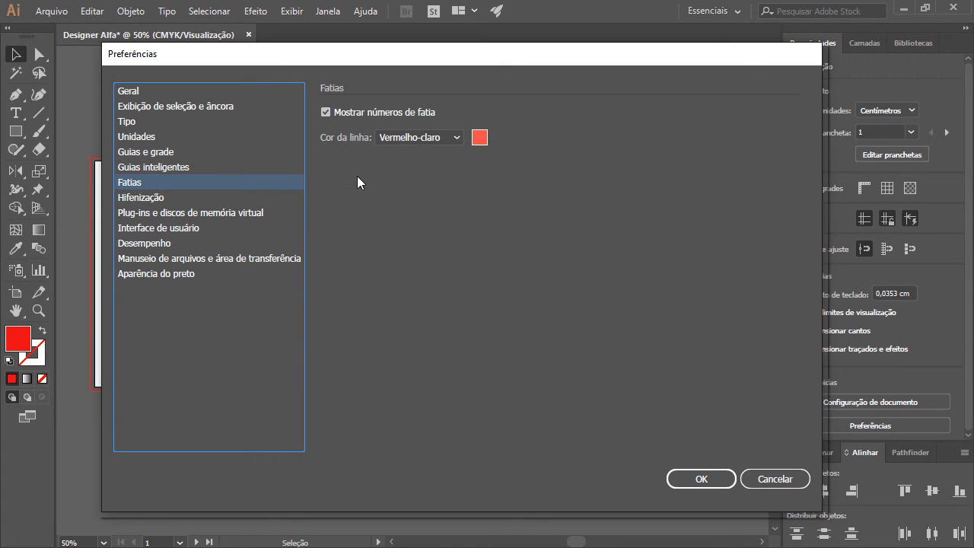
pyautogui.click(206, 197)
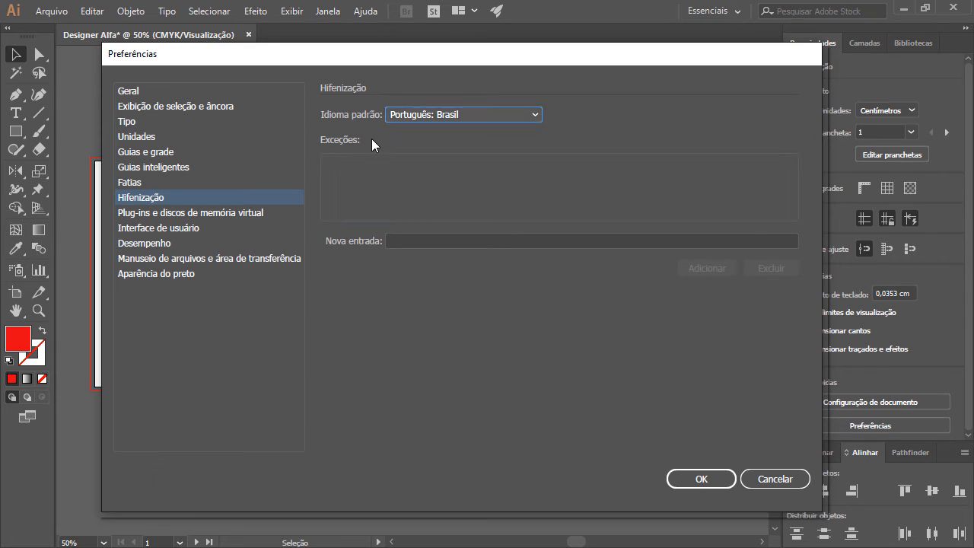
pyautogui.click(446, 115)
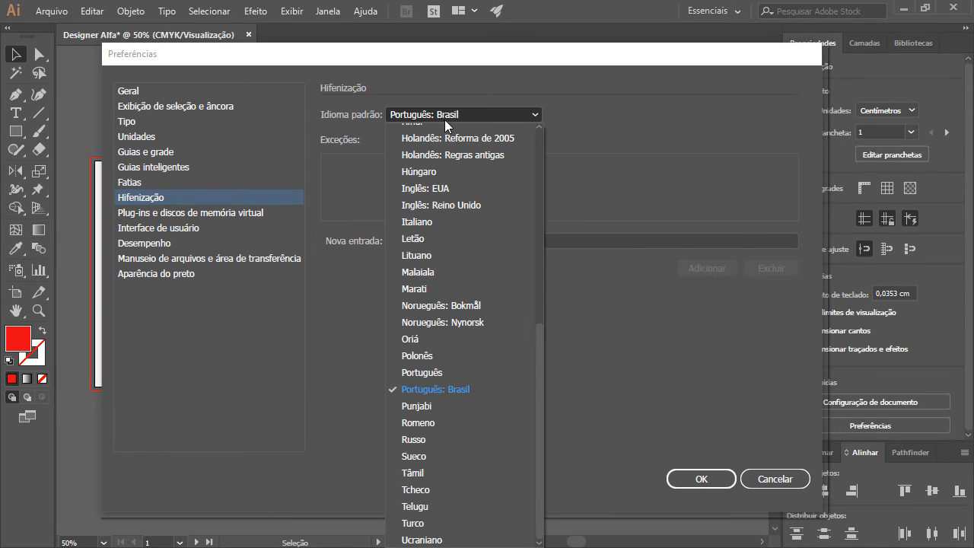
pyautogui.click(428, 390)
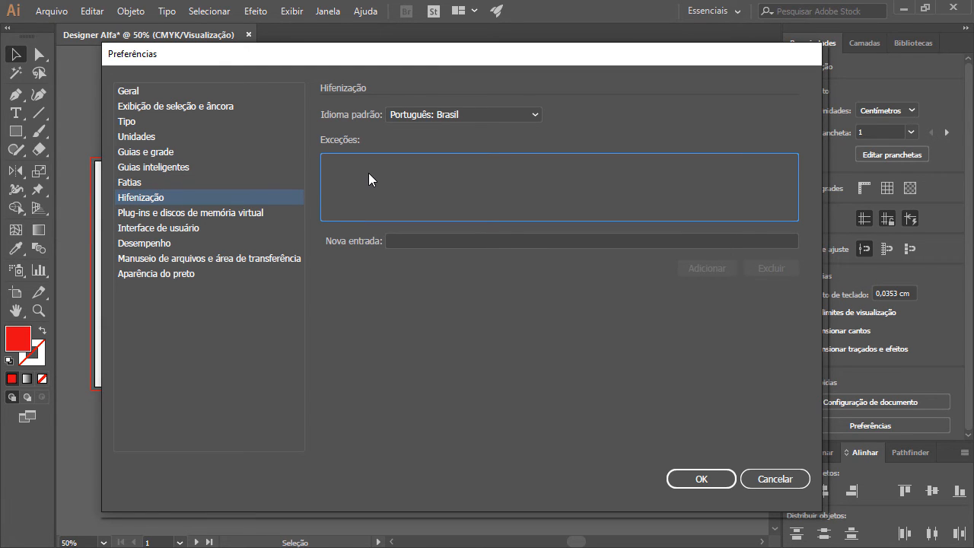
pyautogui.click(299, 201)
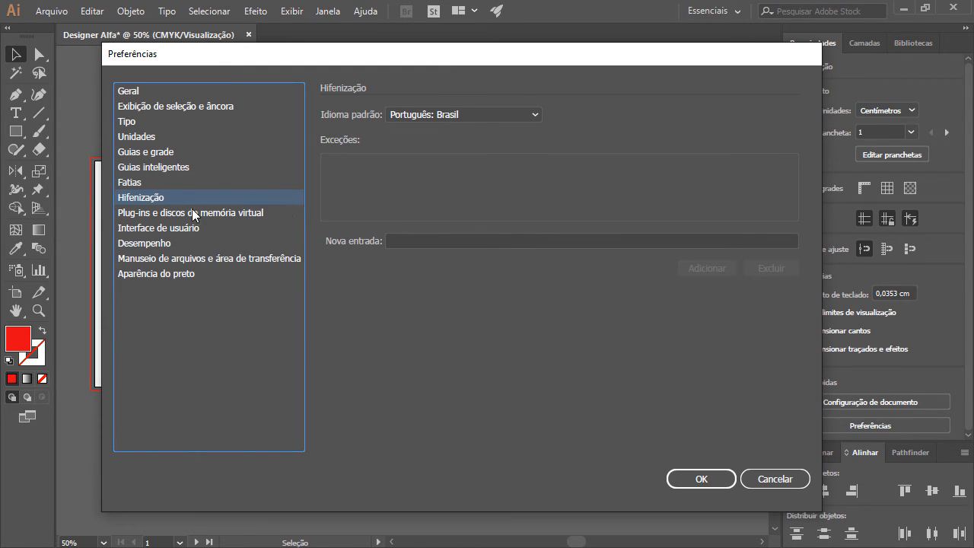
# Step: Enable the additional plug-ins folder in the plug-ins and scratch disks preferences
pyautogui.click(241, 213)
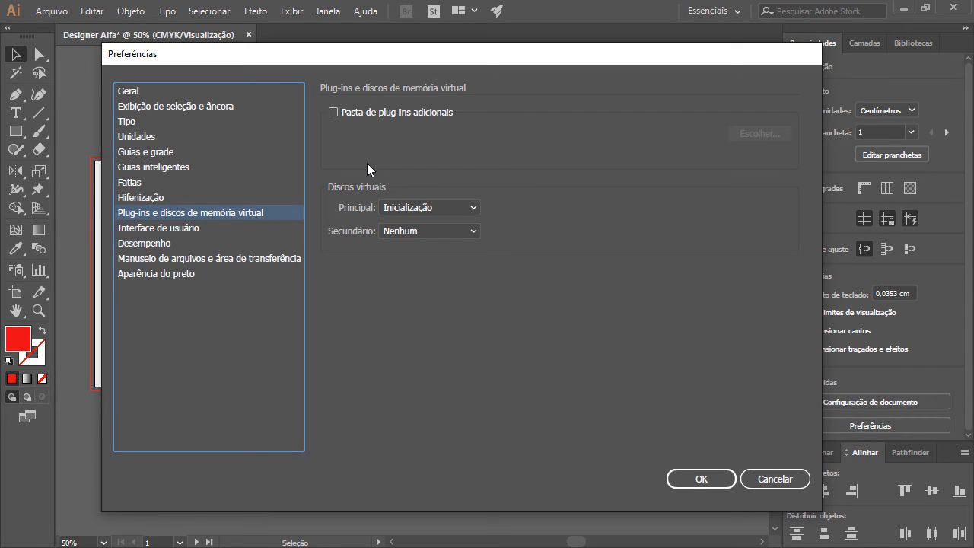
pyautogui.click(394, 114)
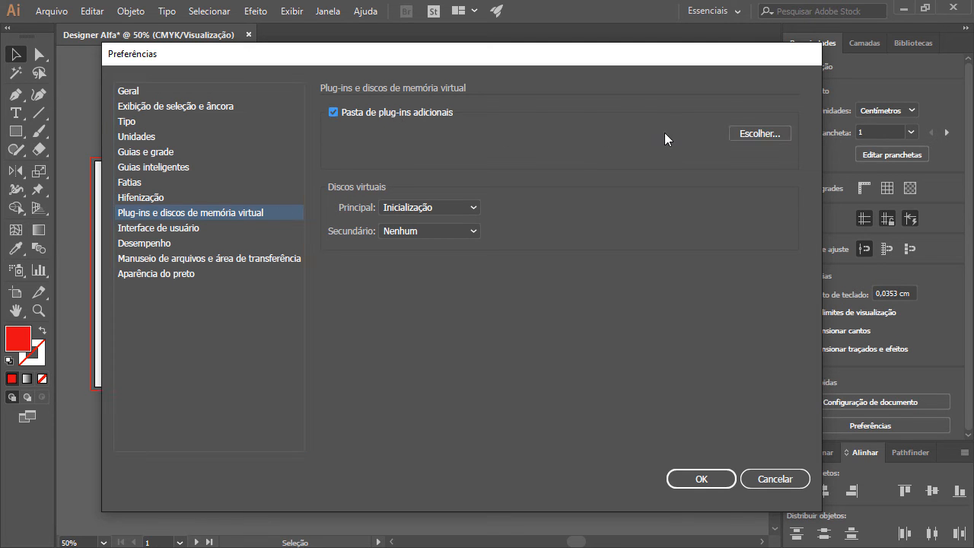
# Step: Browse for an additional plug-ins folder without choosing one, and disable the Pasta de plug-ins adicionais option
pyautogui.click(735, 134)
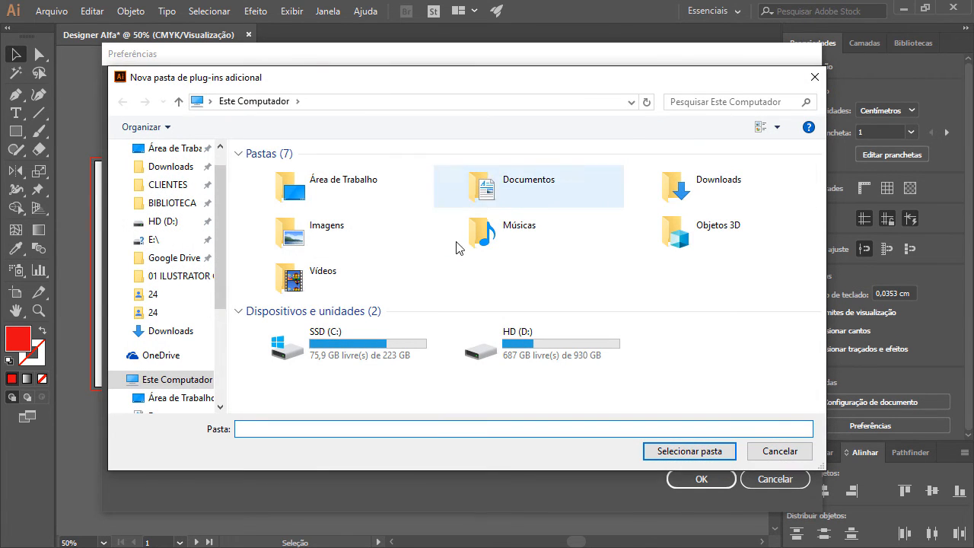
pyautogui.click(757, 450)
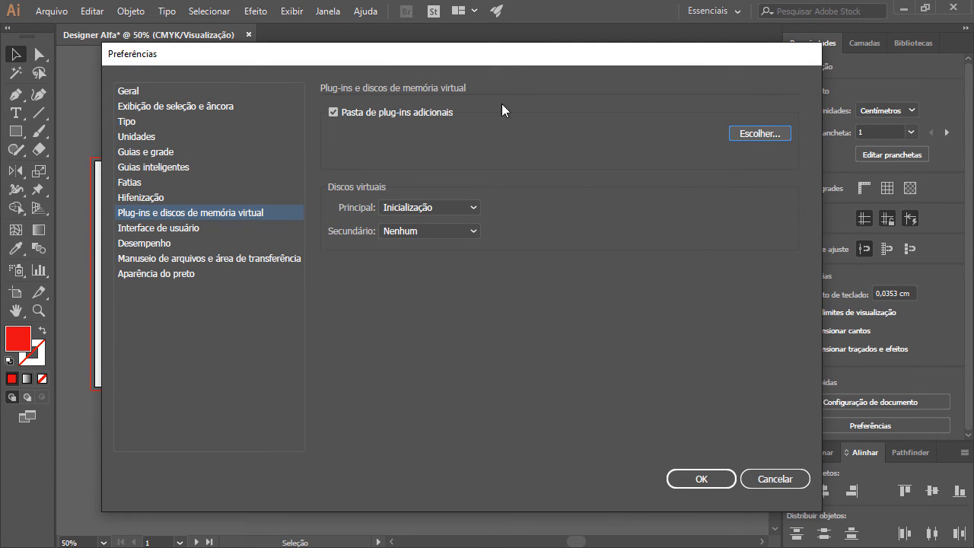
pyautogui.click(417, 113)
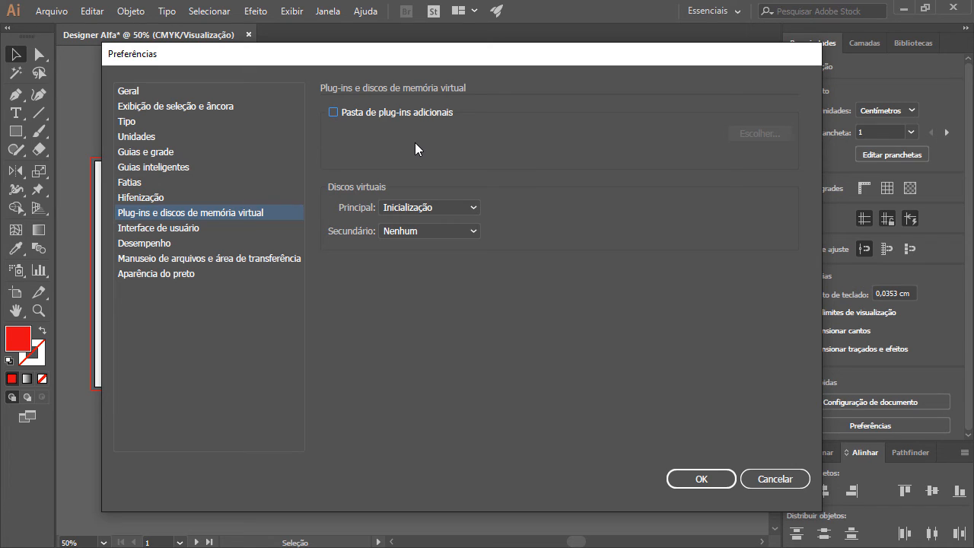
# Step: In the Interface de usuário preferences, try the darkest and the two lighter brightness levels and return to the medium-dark one
pyautogui.click(199, 228)
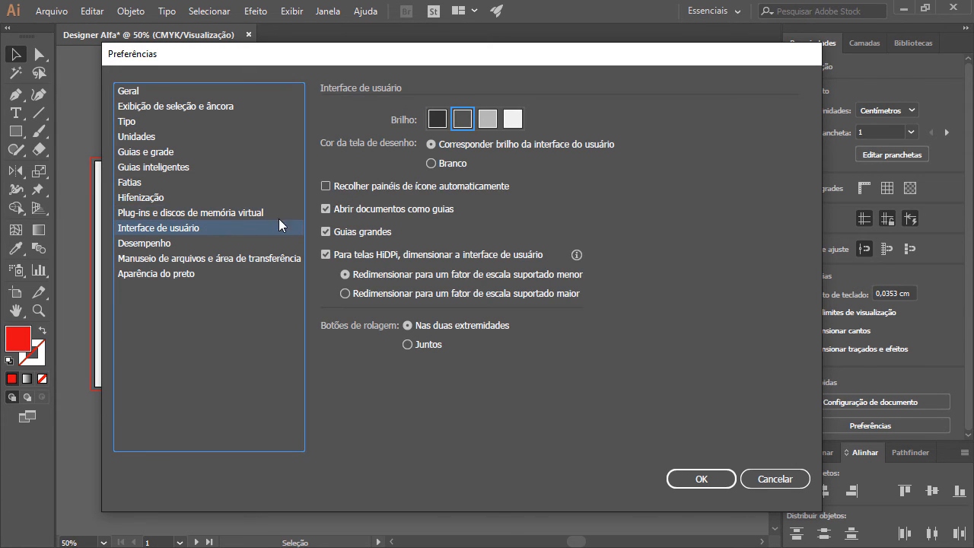
pyautogui.click(439, 119)
pyautogui.click(463, 119)
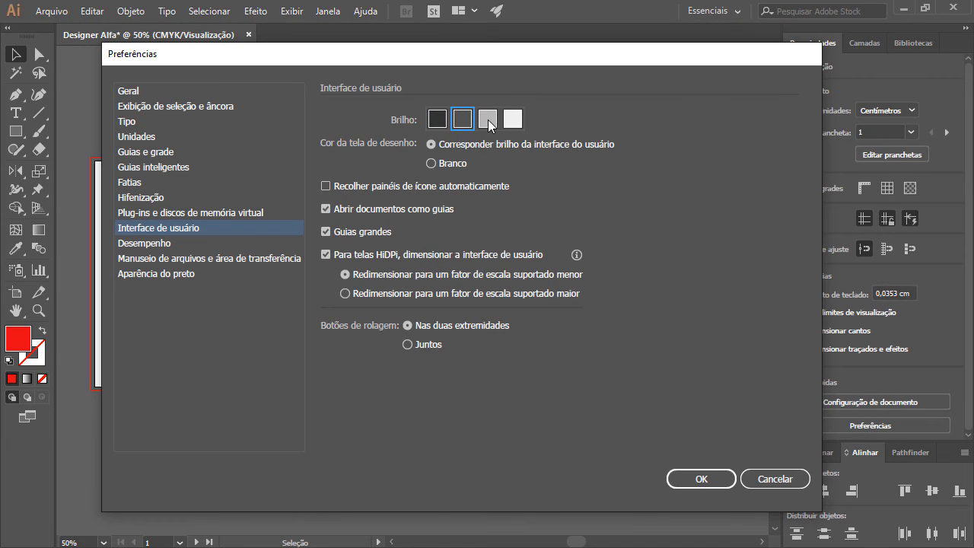
pyautogui.click(488, 119)
pyautogui.click(507, 123)
pyautogui.click(493, 120)
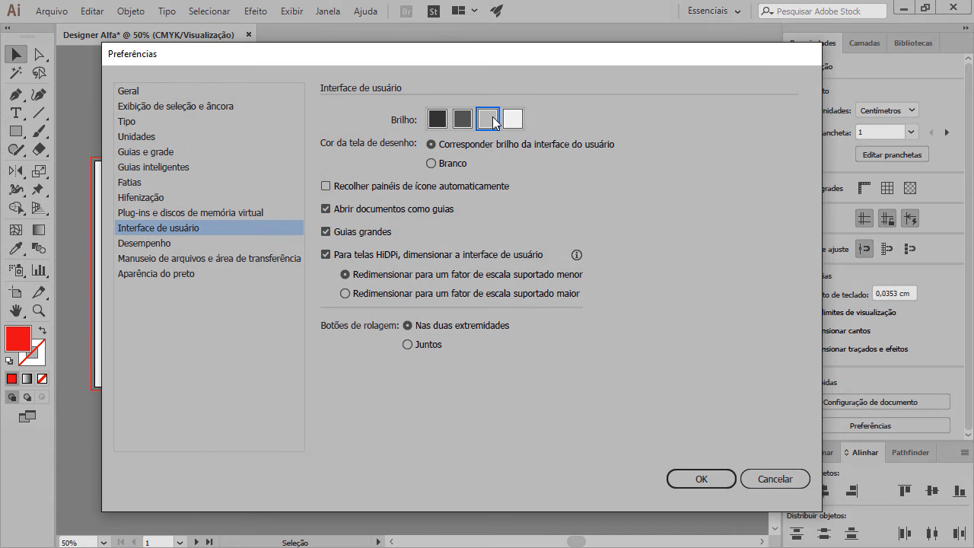
pyautogui.click(465, 116)
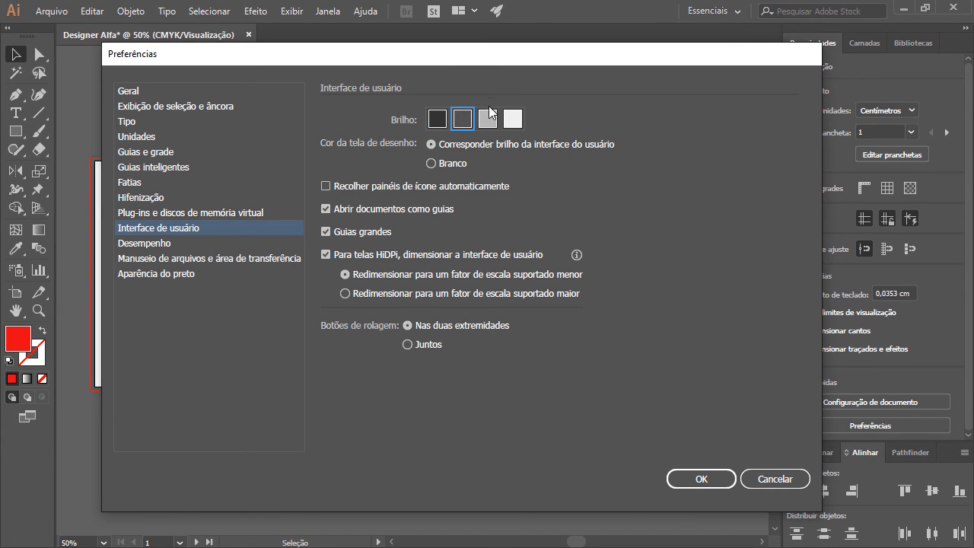
pyautogui.click(488, 118)
pyautogui.click(503, 119)
pyautogui.click(463, 118)
pyautogui.click(269, 228)
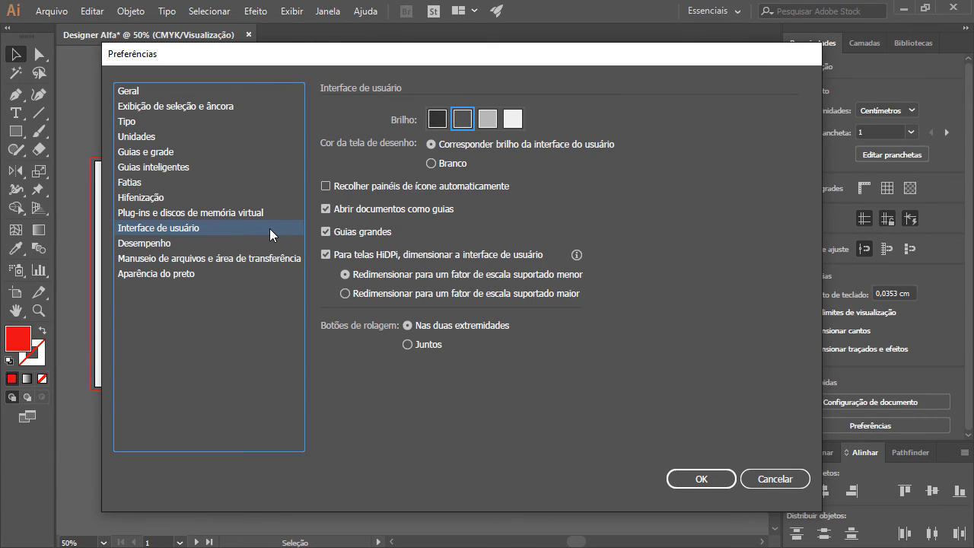
# Step: Review the Desempenho preferences and enable automatic saving of recovery data in the file handling and clipboard preferences
pyautogui.click(162, 244)
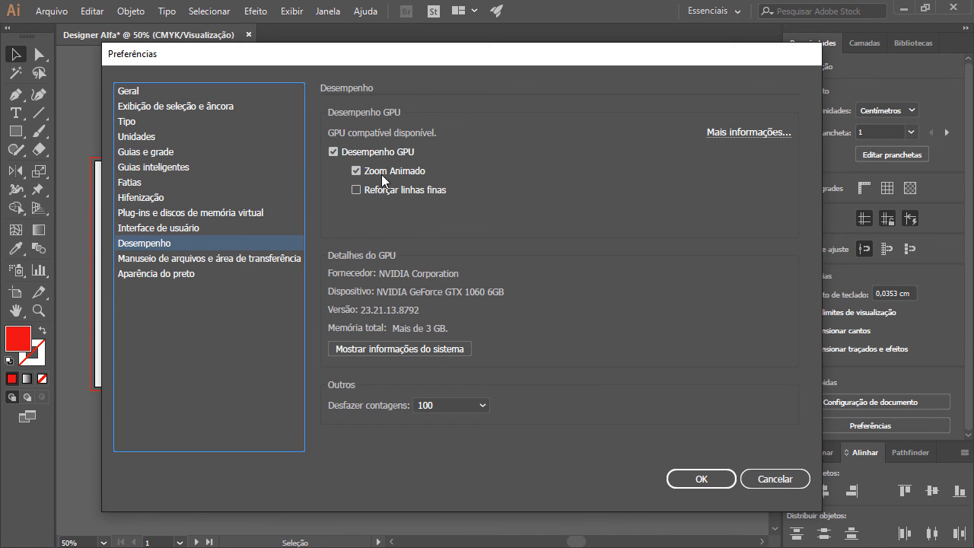
pyautogui.click(229, 259)
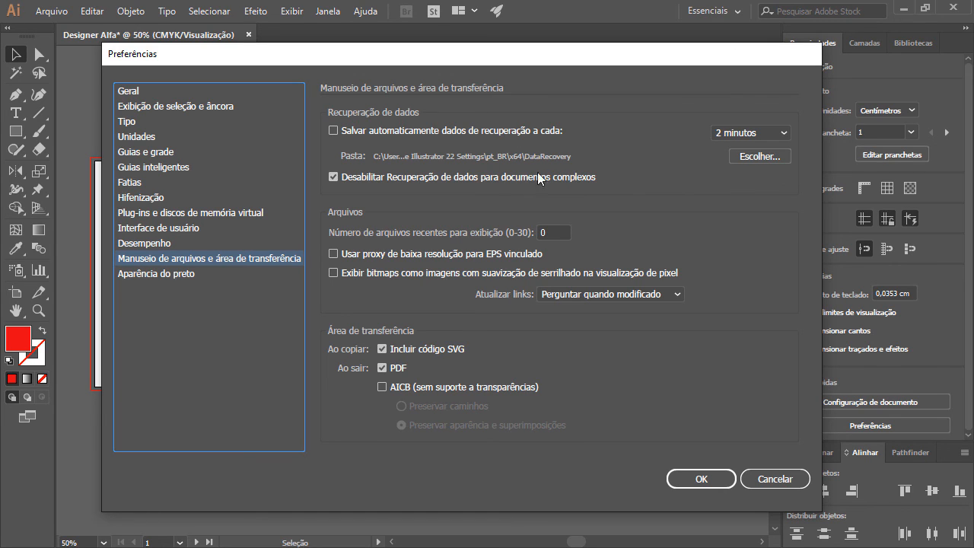
pyautogui.click(425, 132)
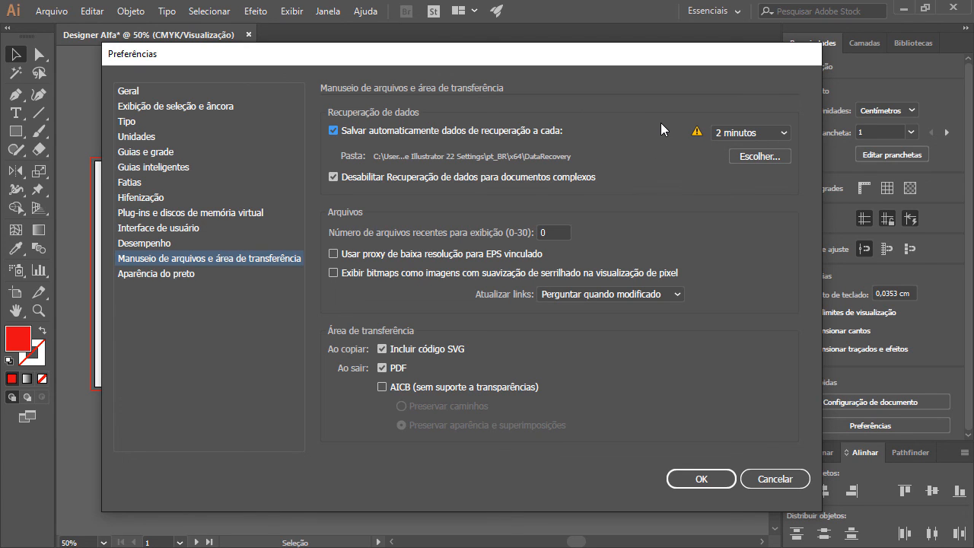
# Step: Examine the Aparência do preto preferences, comparing the 100K black and rich black examples
pyautogui.click(195, 274)
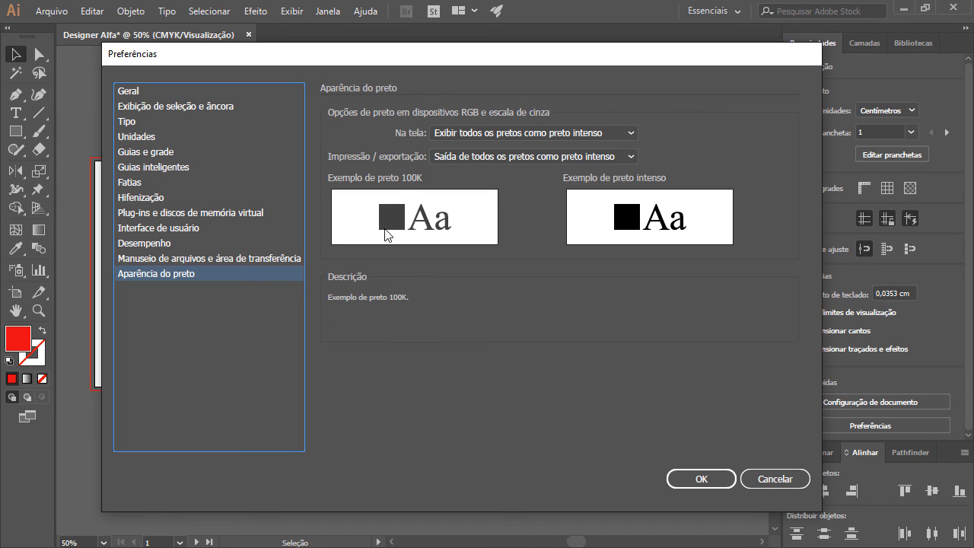
pyautogui.click(615, 222)
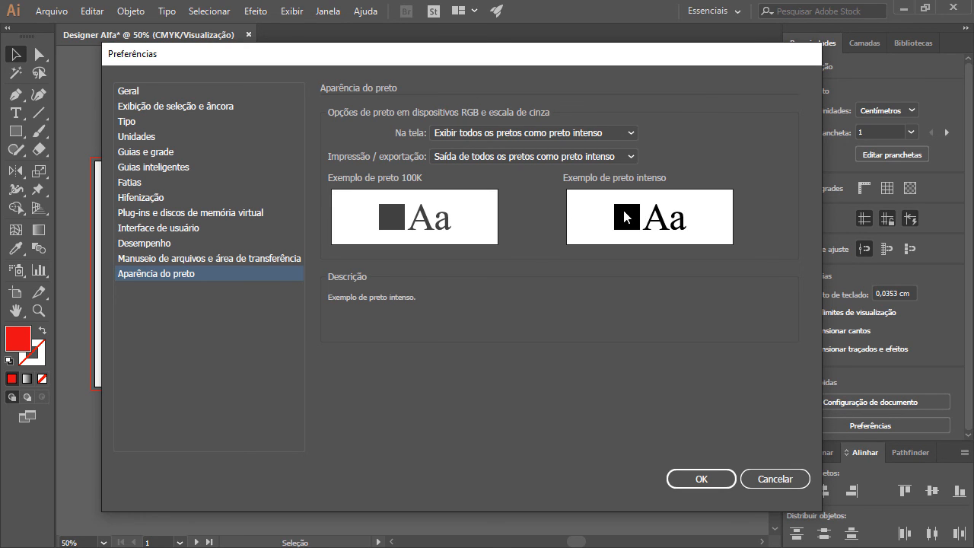